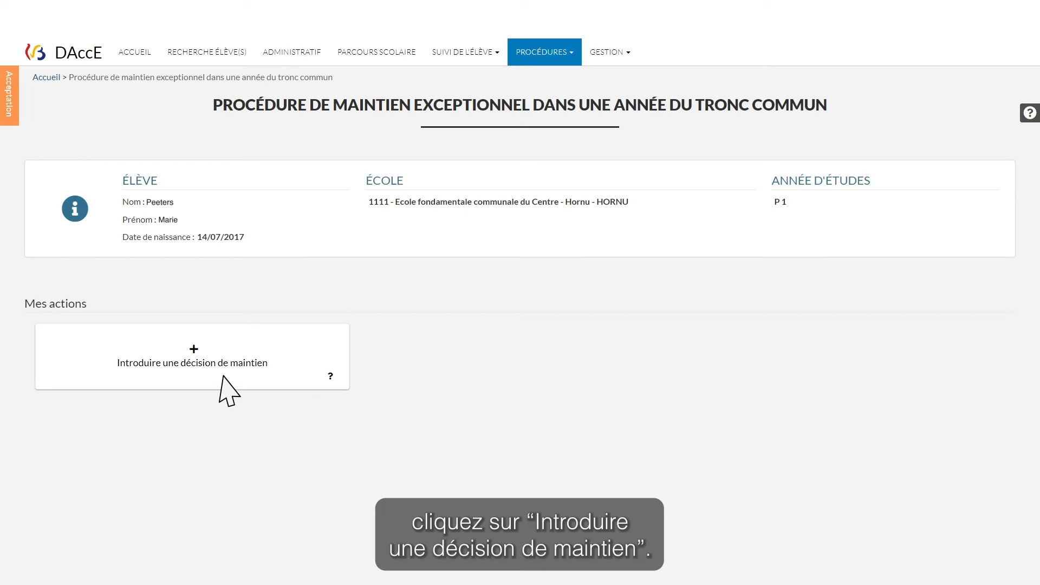
# Start a new retention decision entry and scroll through the student identification section
pyautogui.click(288, 376)
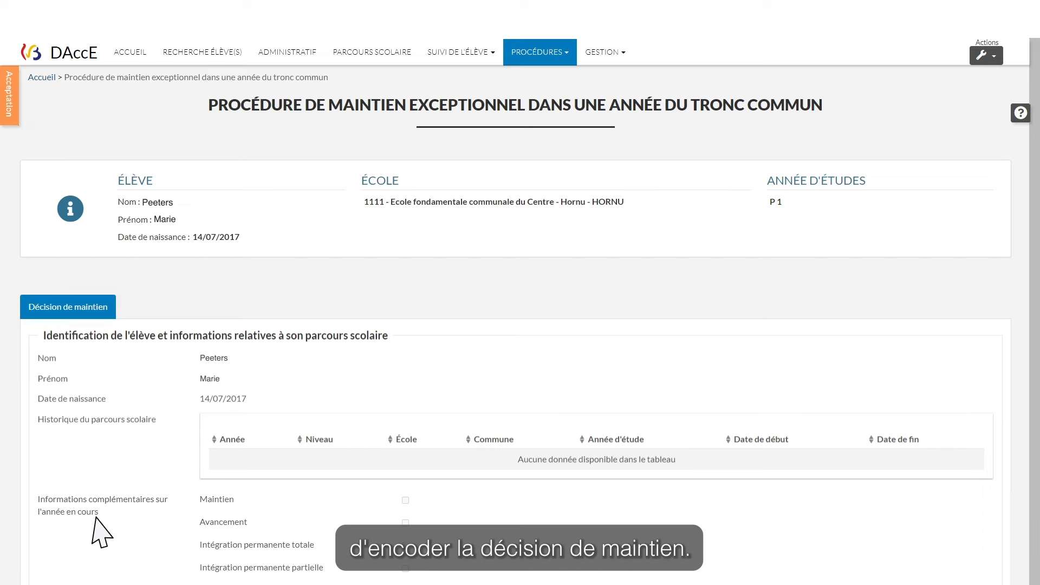
pyautogui.scroll(-5, 101, 534)
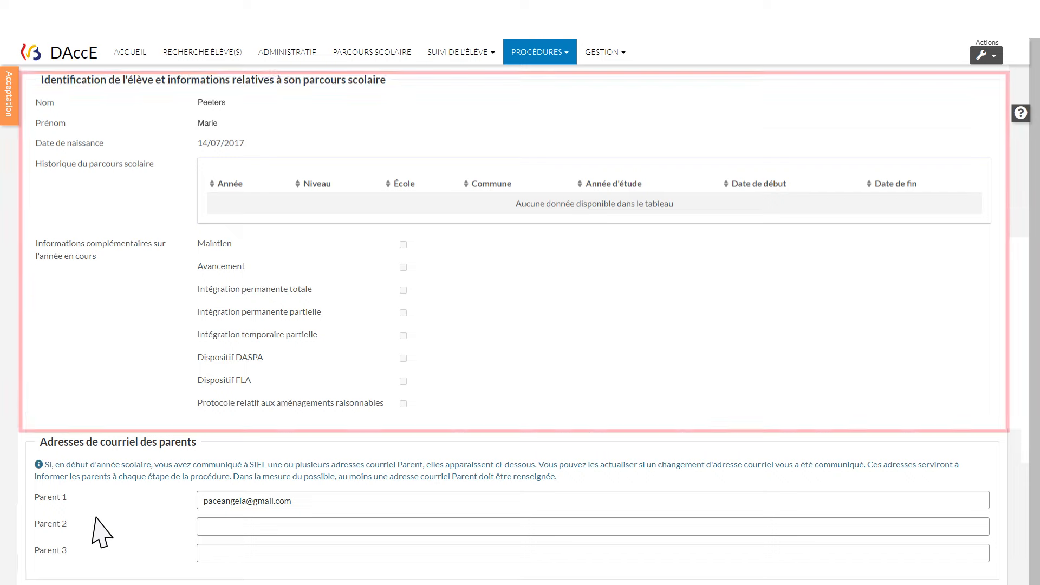
pyautogui.scroll(-5, 100, 534)
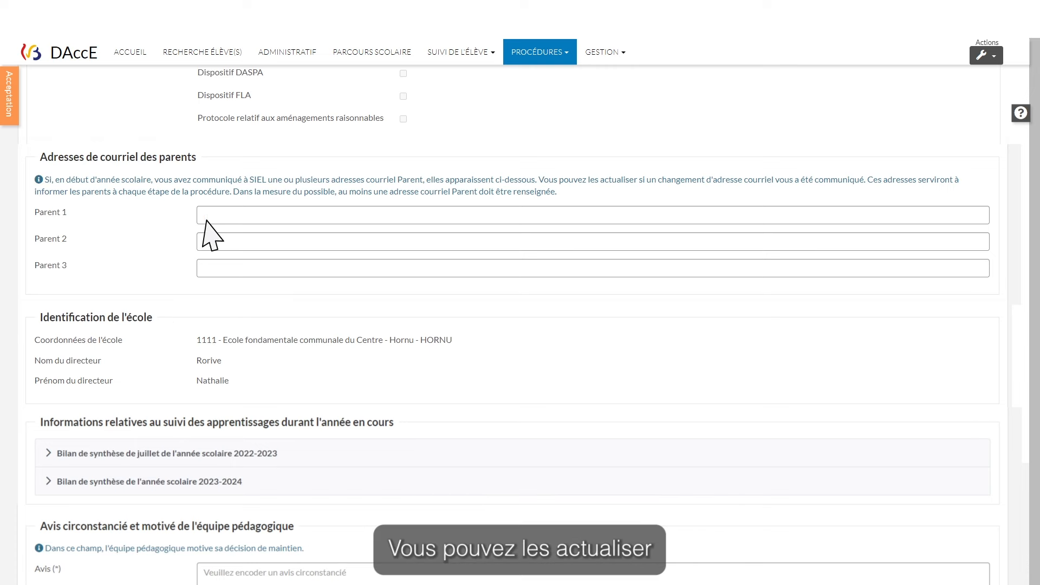
# Enter the first parent's e-mail address in the Parent 1 field
pyautogui.click(205, 216)
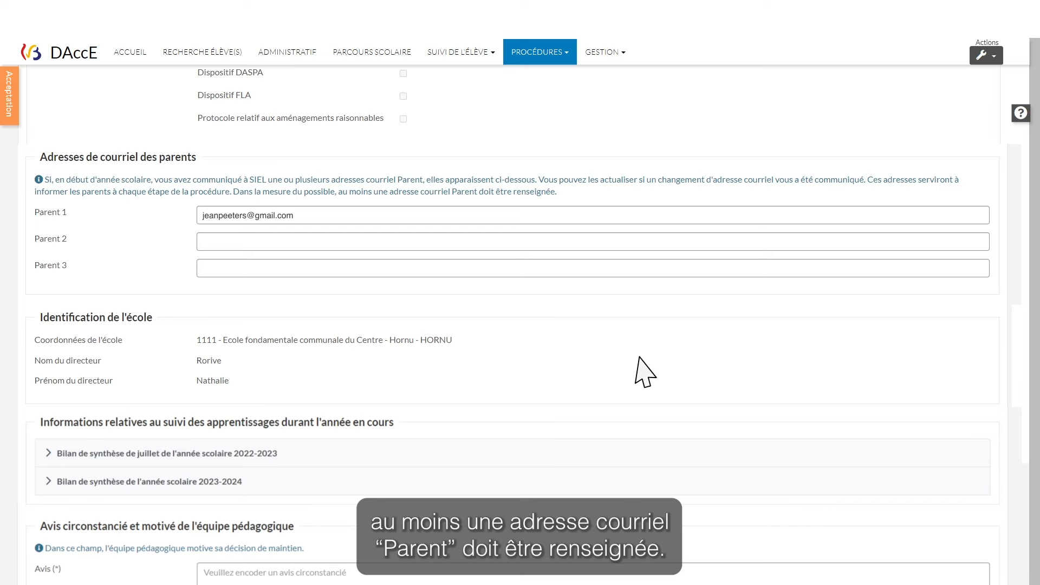
pyautogui.scroll(-5, 645, 373)
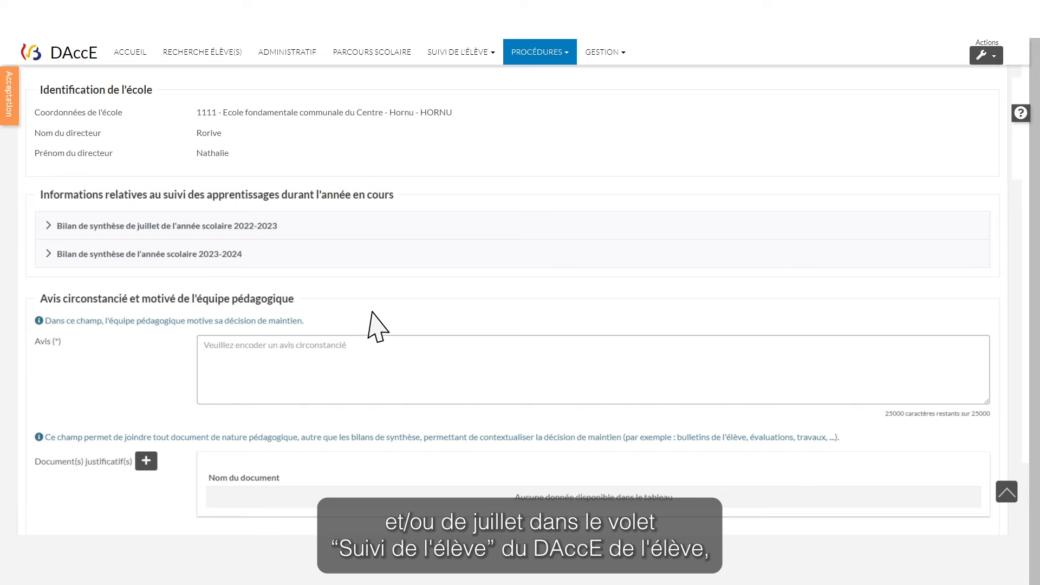
# Expand the 2023-2024 synthesis report down to its November and March upload slots
pyautogui.click(48, 258)
pyautogui.scroll(-2, 47, 258)
pyautogui.scroll(-3, 55, 272)
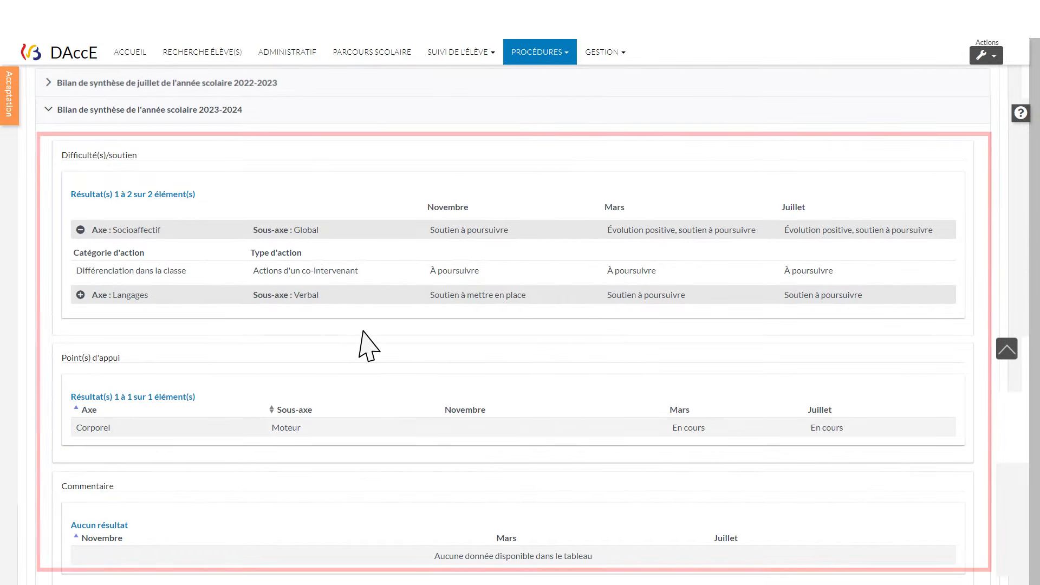
pyautogui.scroll(-3, 369, 346)
pyautogui.scroll(-5, 368, 346)
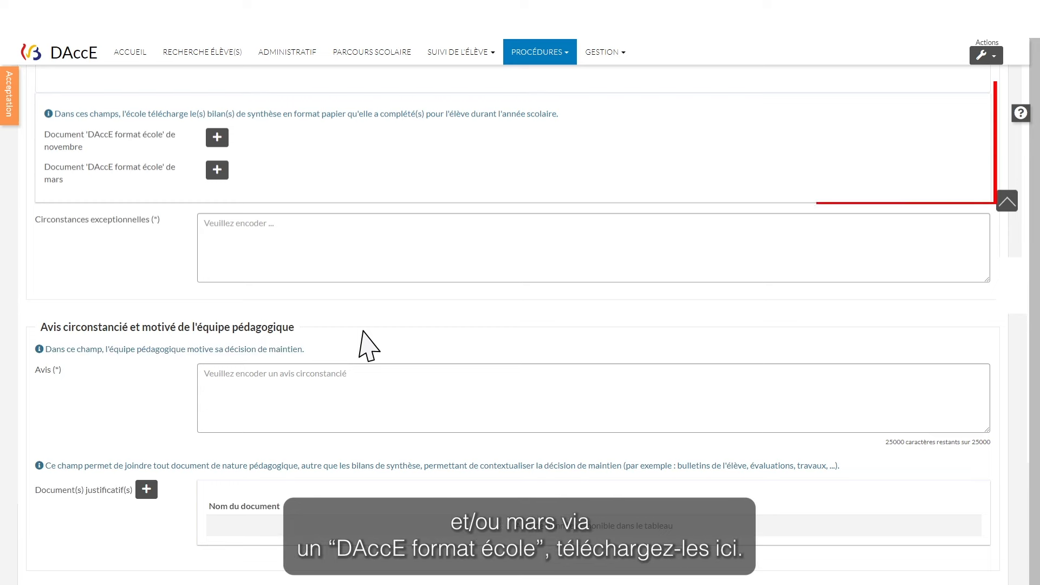
# Upload 'Doc PDF pour test.pdf' as the November 'DAccE format école' document
pyautogui.click(217, 139)
pyautogui.click(425, 259)
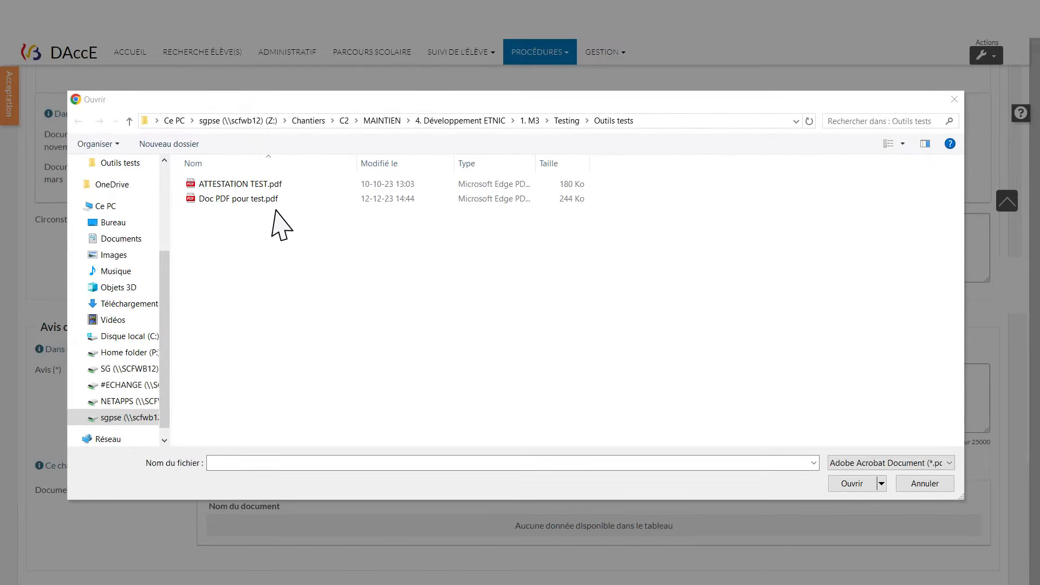
pyautogui.doubleClick(244, 199)
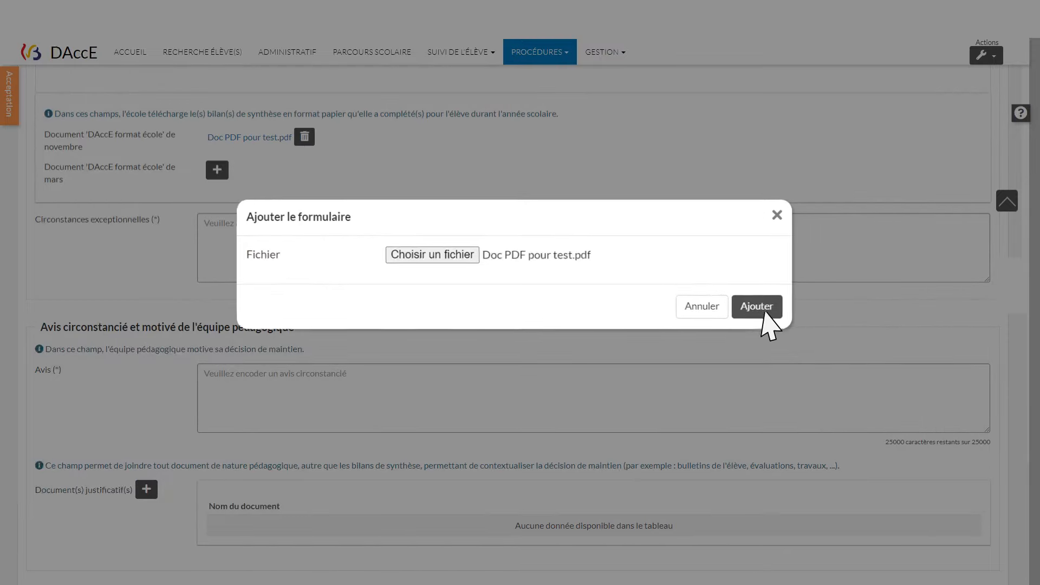
pyautogui.click(759, 306)
pyautogui.scroll(7, 771, 325)
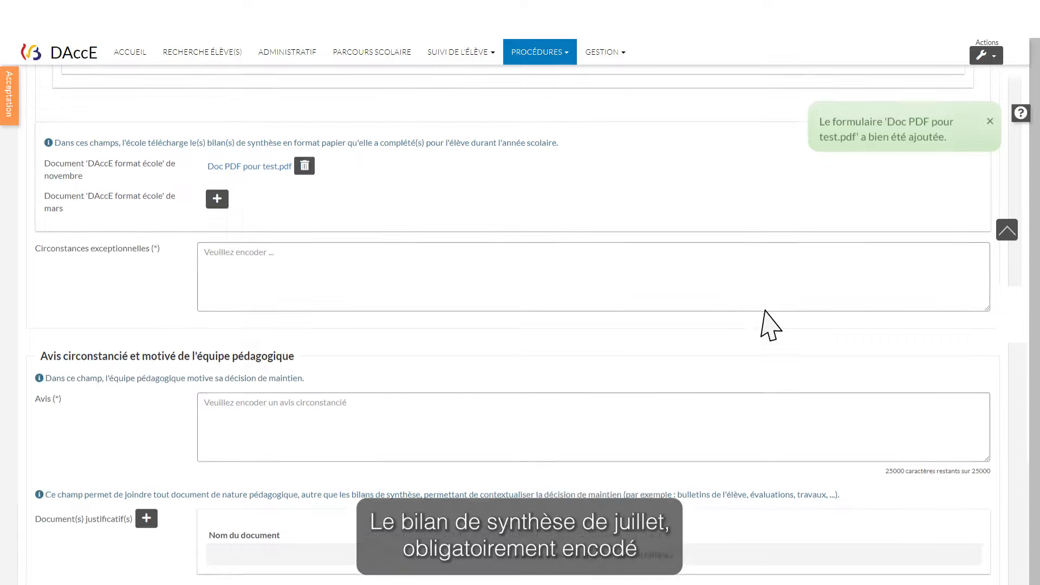
pyautogui.scroll(4, 770, 325)
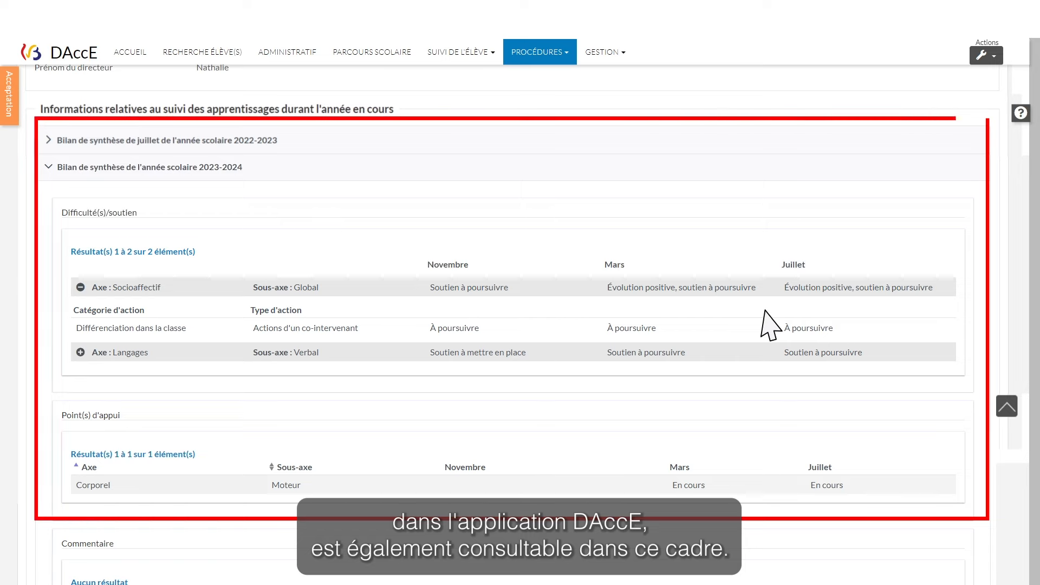
pyautogui.scroll(-9, 771, 325)
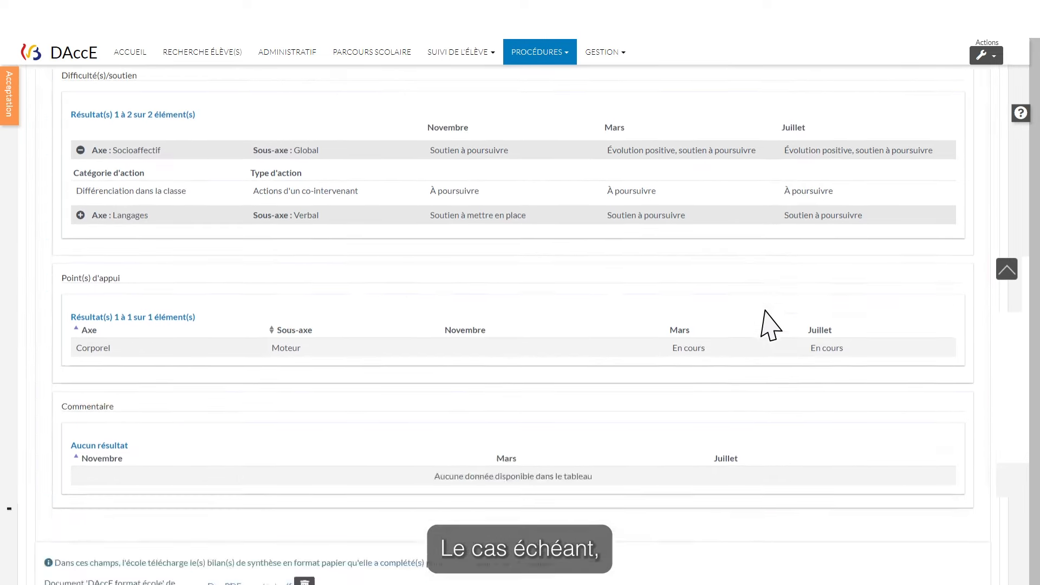
pyautogui.scroll(-1, 770, 325)
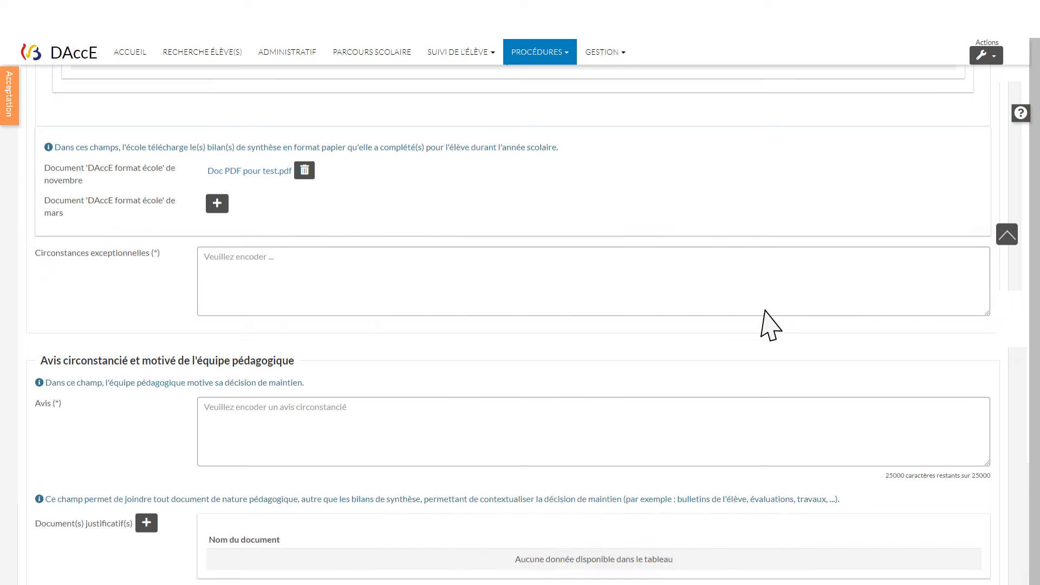
pyautogui.scroll(-4, 769, 325)
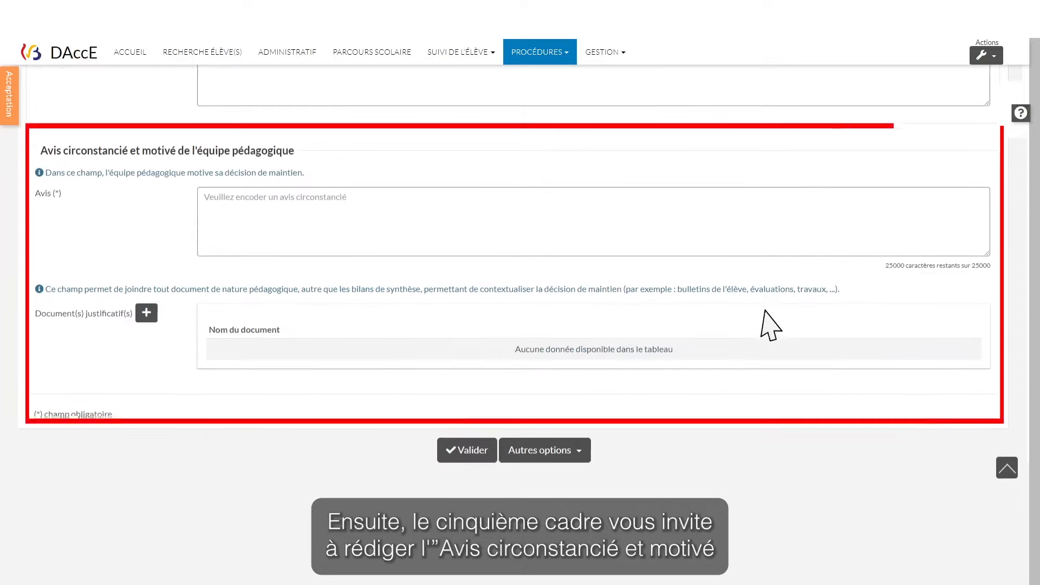
# Type the Lorem ipsum sample paragraph as the team's opinion in the Avis field
pyautogui.click(205, 202)
pyautogui.write('Lorem ips')
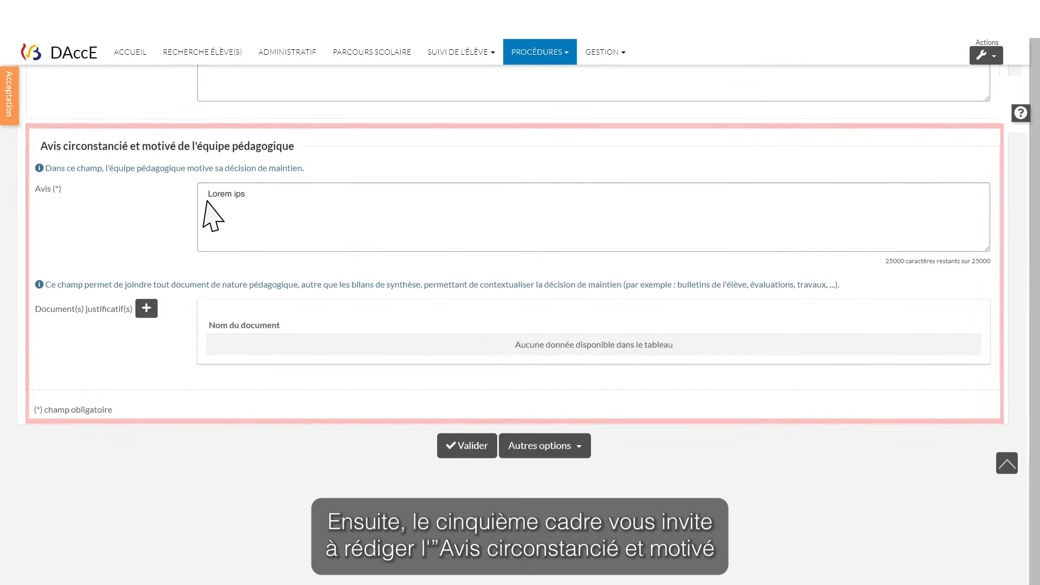
pyautogui.write('um dolor sit amet, consectetur adipiscing elit, sed do eiusmod tempor incididunt ut labore et dolore magna aliqua. Ut enim ad minim veniam, quis nostru')
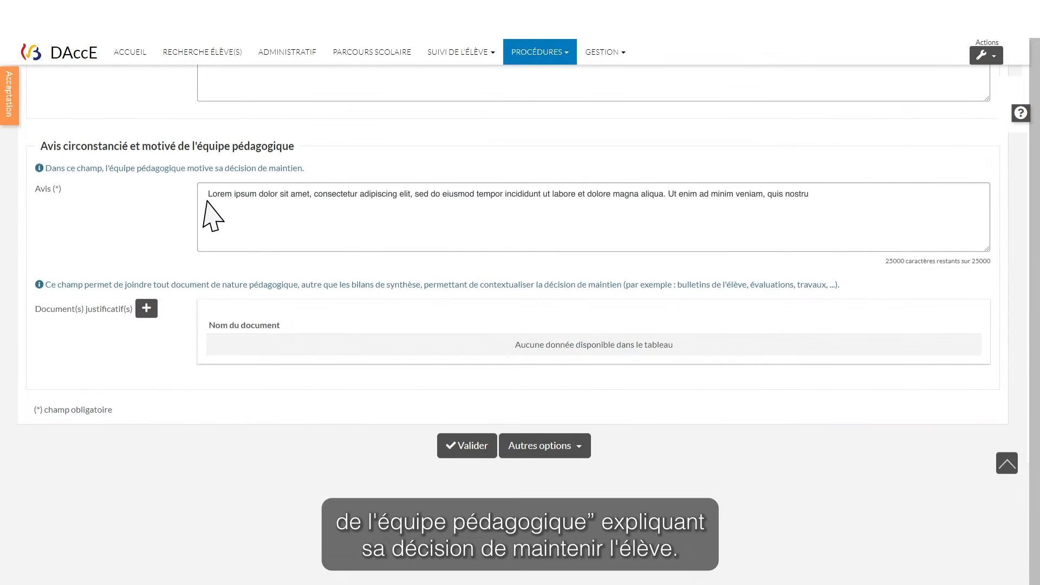
pyautogui.write('d exercitation ullamco laboris nisi ut aliquip ex ea commodo consequat. Duis aute irure dolor in reprehenderit in voluptate velit esse cillum dolore eu fugiat nulla pariatur. Excepteur sint occaecat cupi')
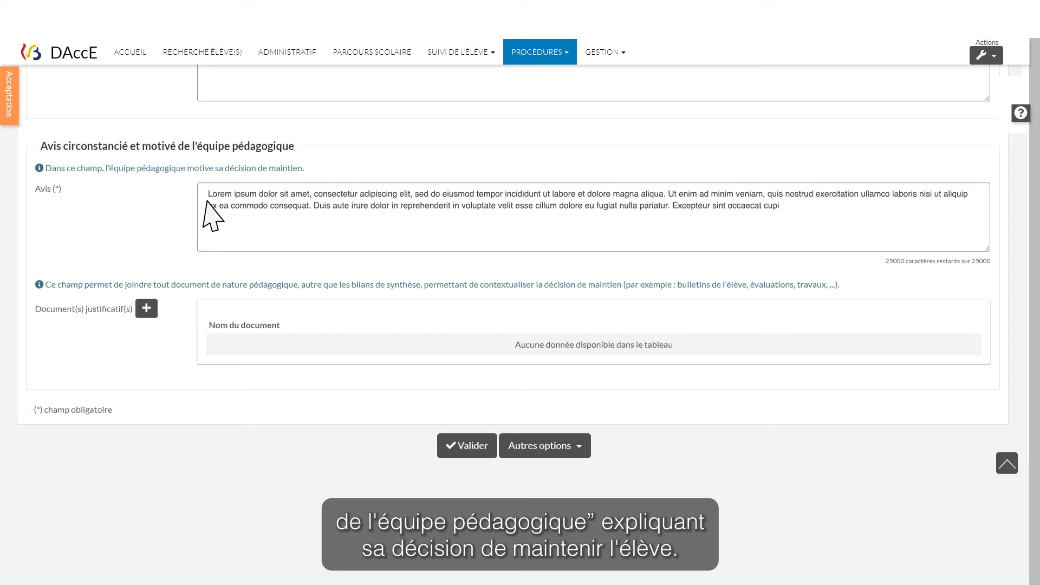
pyautogui.write('datat non proident, sunt in culpa qui officia deserunt mollit anim id est laborum.')
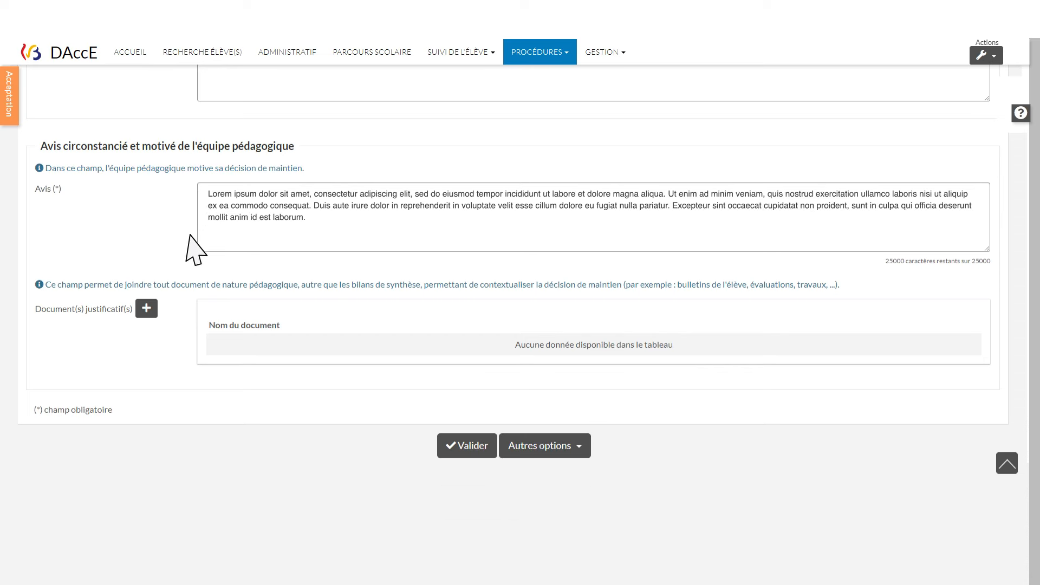
# Add 'Doc PDF pour test.pdf' under Document(s) justificatif(s)
pyautogui.click(148, 315)
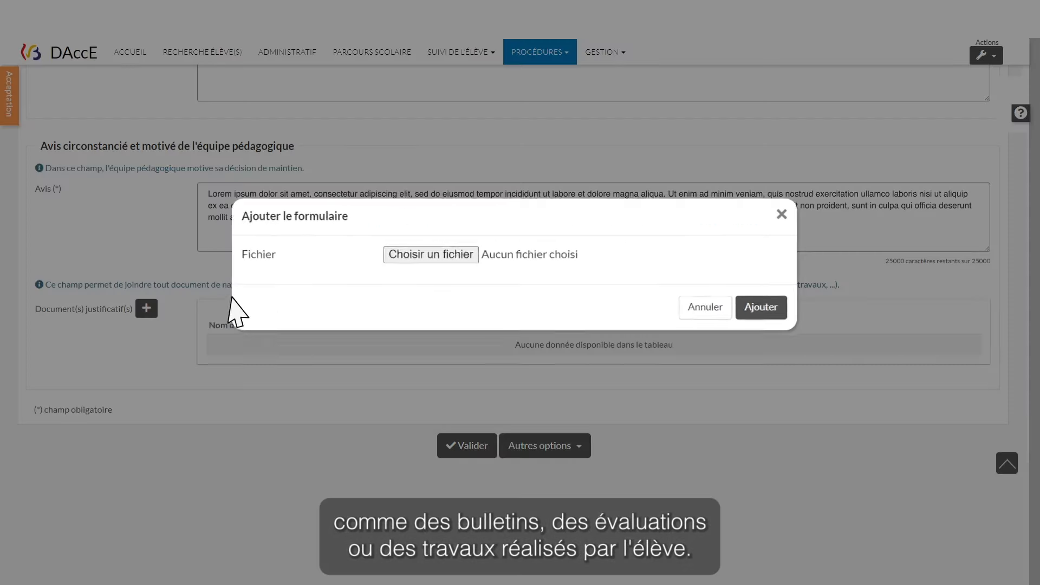
pyautogui.click(423, 258)
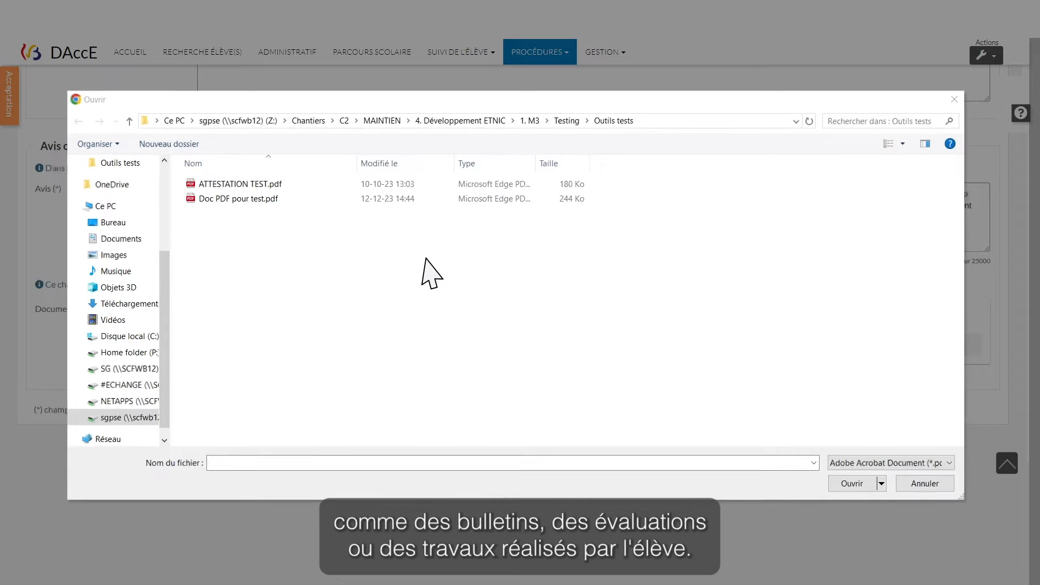
pyautogui.doubleClick(238, 199)
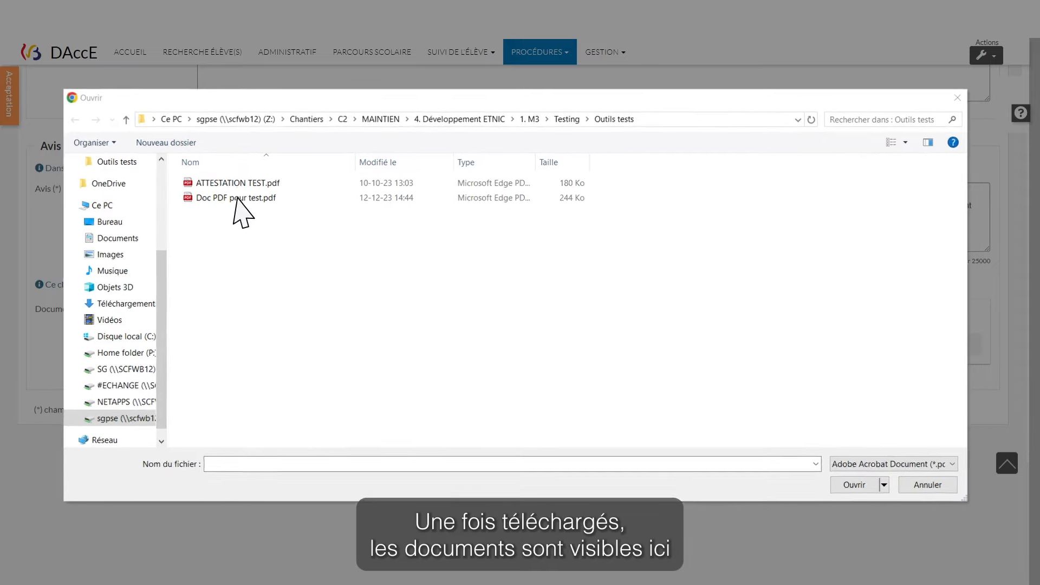
pyautogui.click(761, 311)
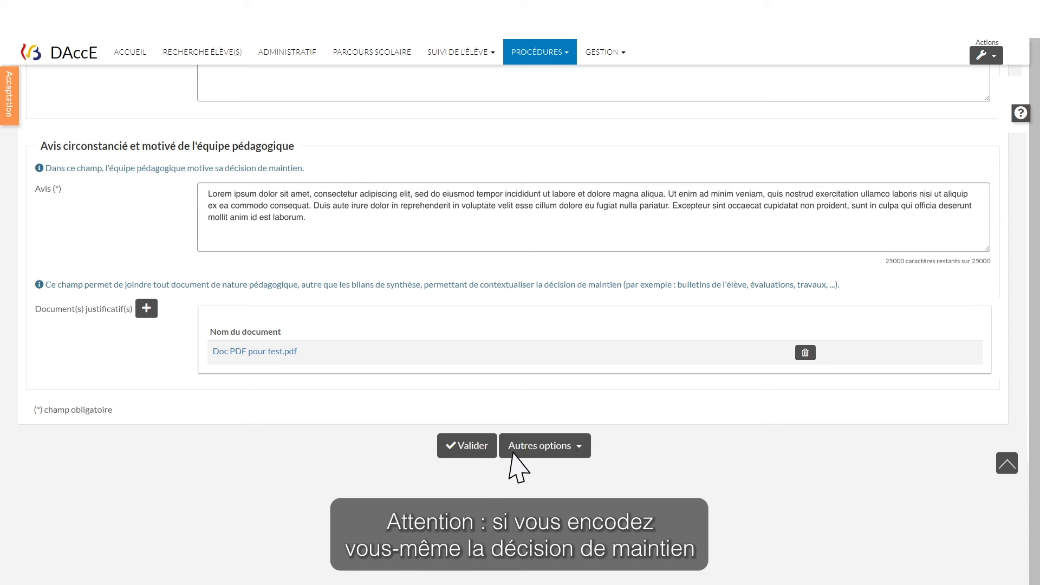
# Validate the exceptional retention decision, ticking the certification box and confirming it
pyautogui.click(582, 452)
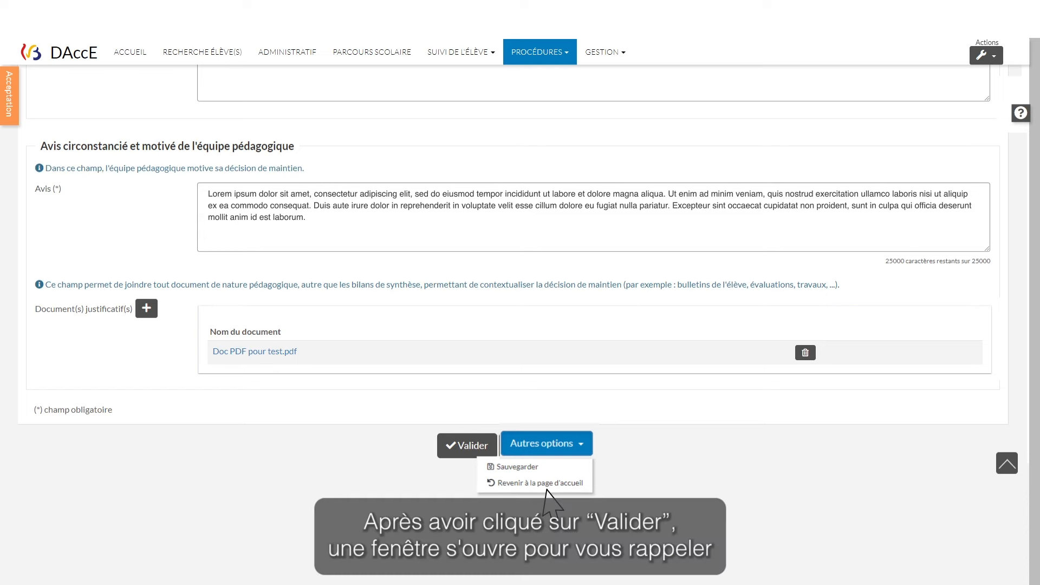
pyautogui.click(468, 455)
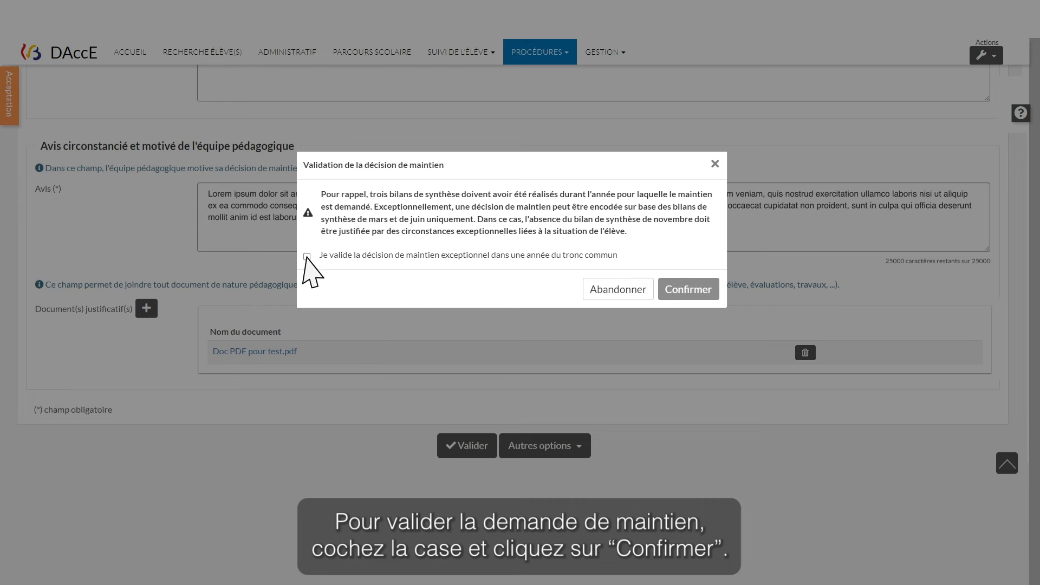
pyautogui.click(306, 256)
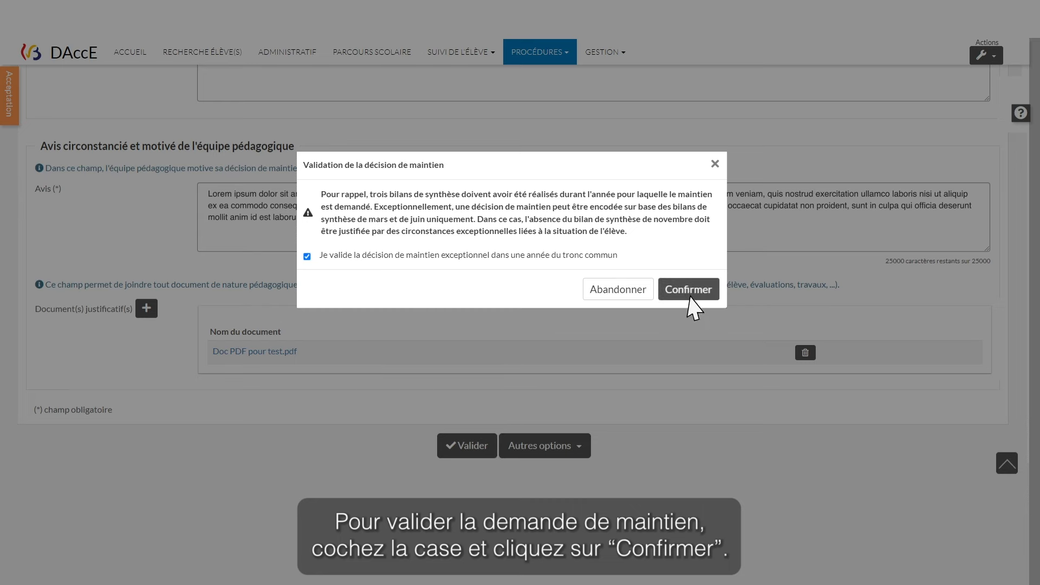
pyautogui.click(687, 294)
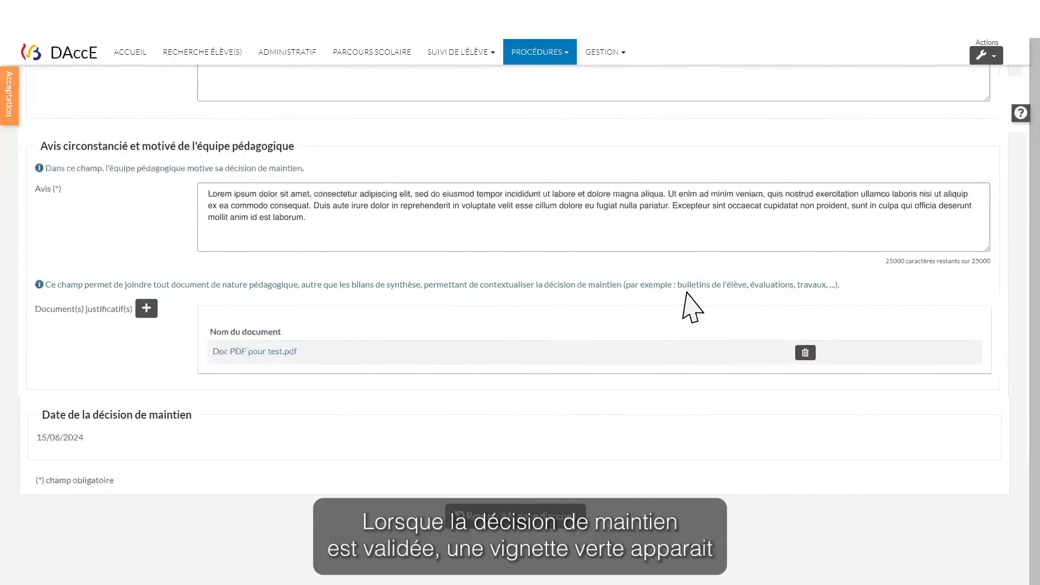
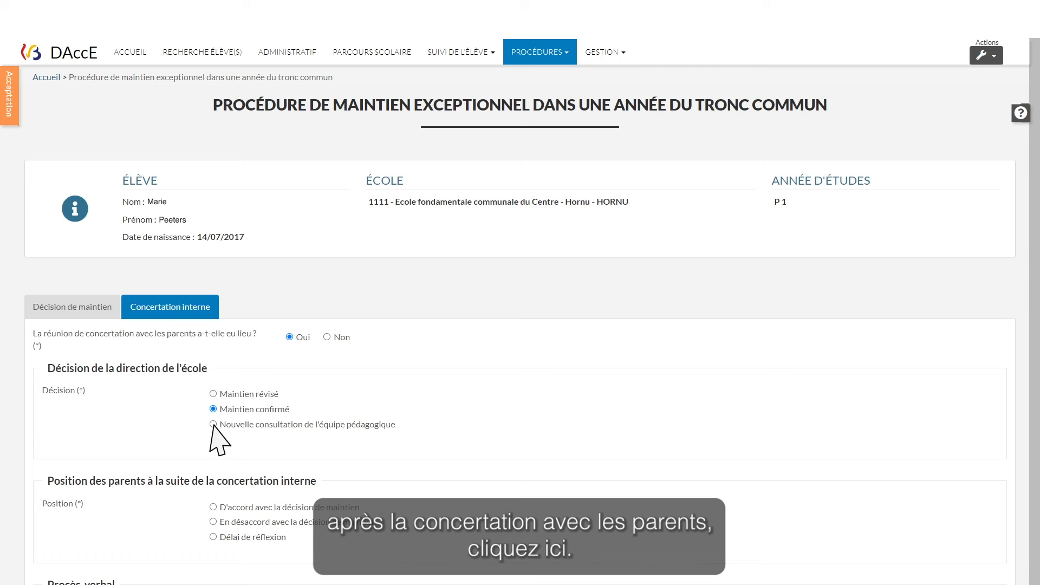
# After requesting a new team consultation, set the school's decision to Maintien confirmé
pyautogui.click(212, 425)
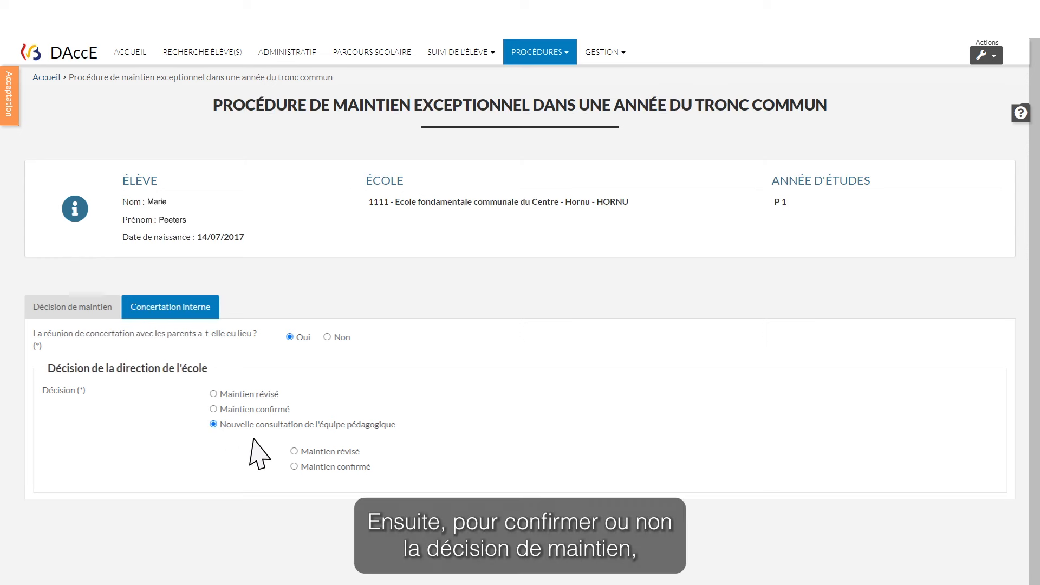
pyautogui.click(294, 452)
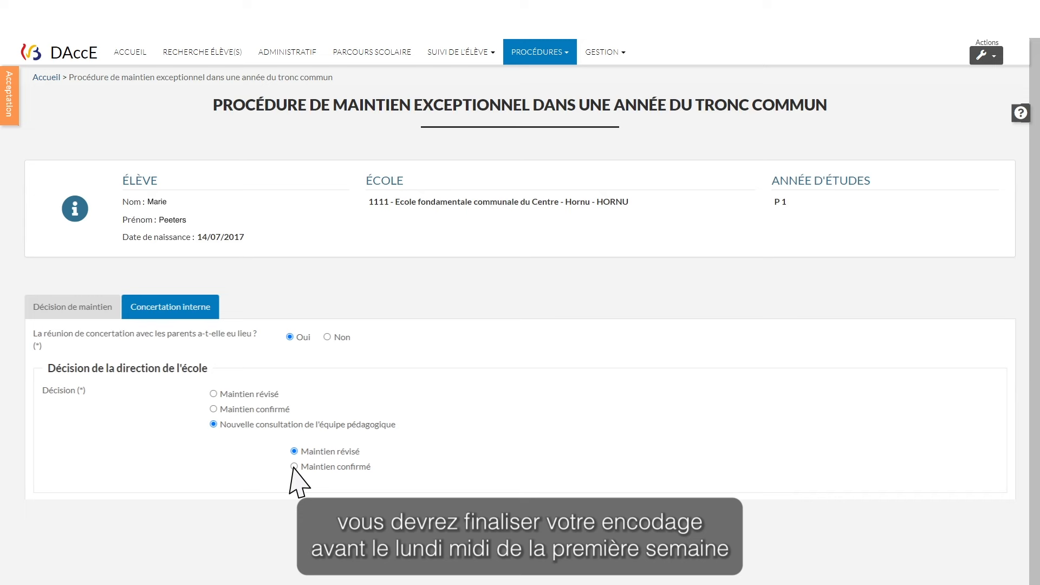
pyautogui.click(294, 466)
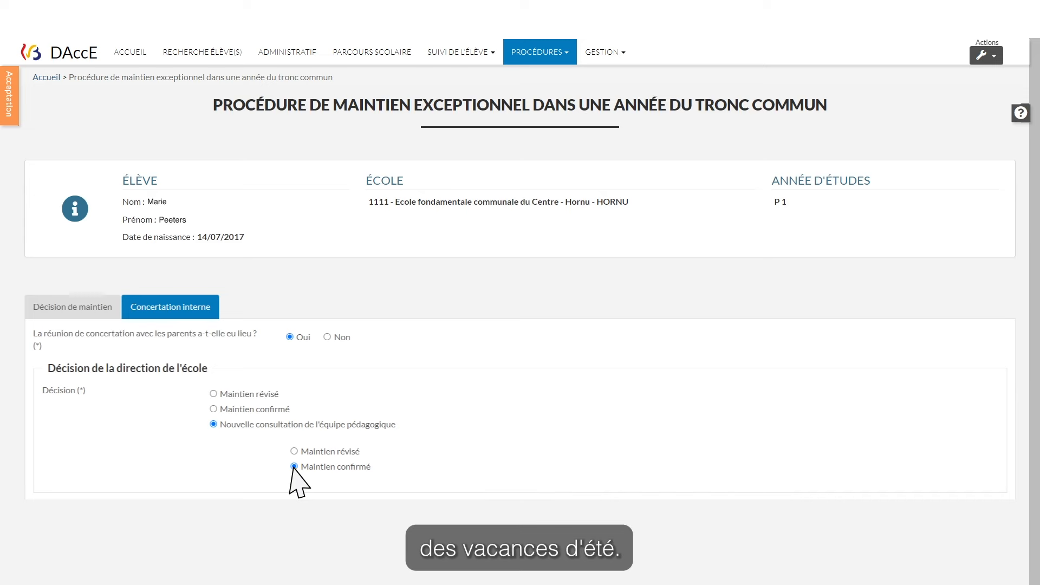
pyautogui.scroll(-3, 296, 480)
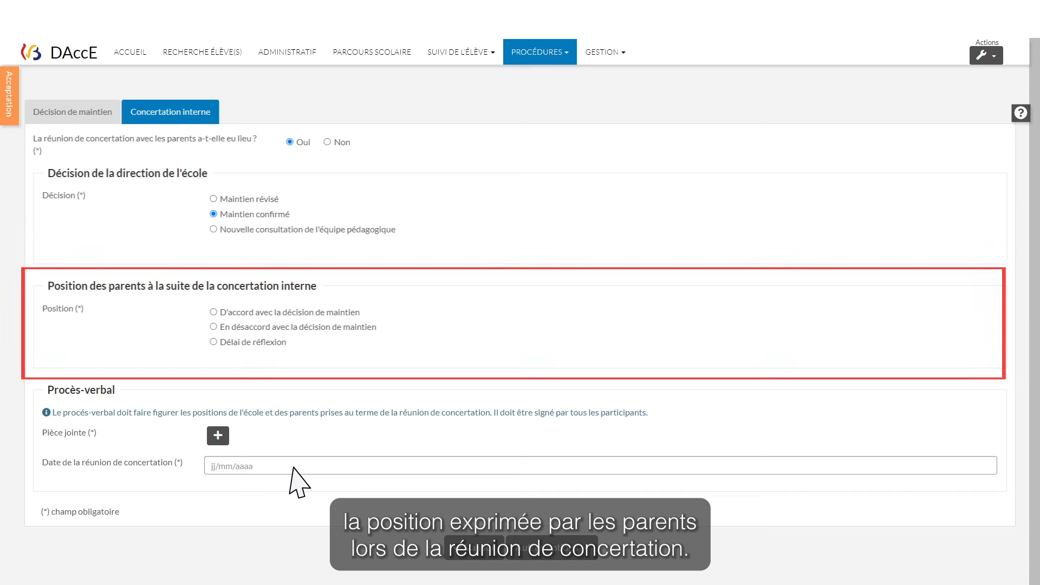
# Record the parents' position as Délai de réflexion
pyautogui.click(213, 327)
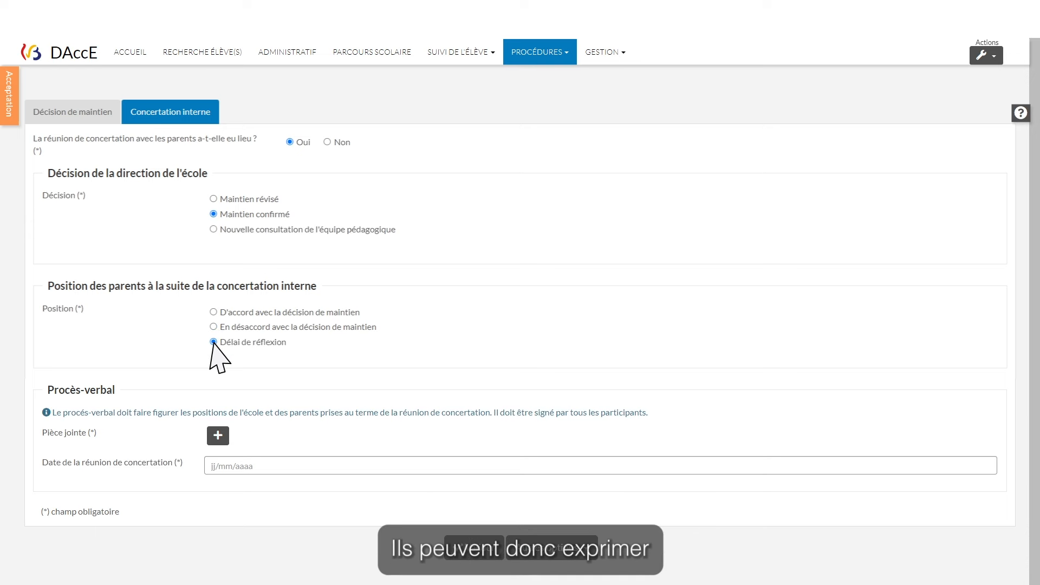
pyautogui.click(213, 342)
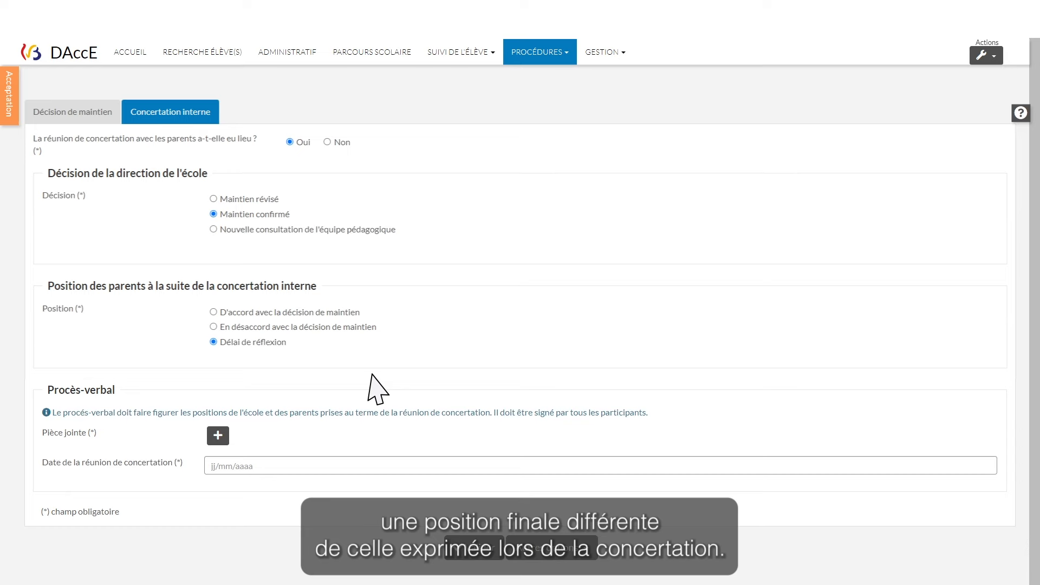
pyautogui.scroll(-2, 371, 374)
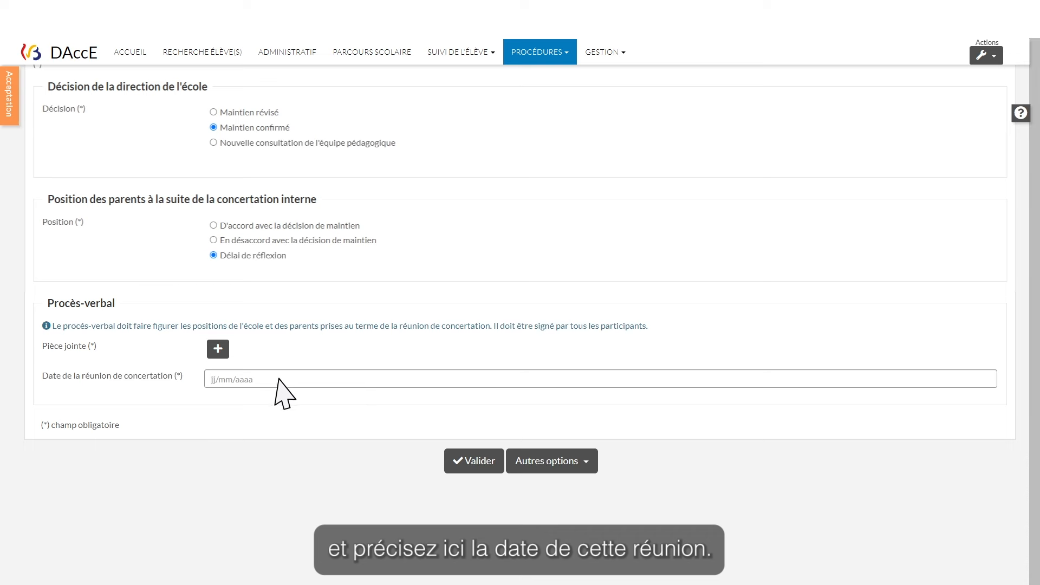
# Enter 06/07/2023 as the concertation meeting date and attach 'Doc PDF pour test.pdf' as procès-verbal
pyautogui.click(212, 381)
pyautogui.write('06/07/2023')
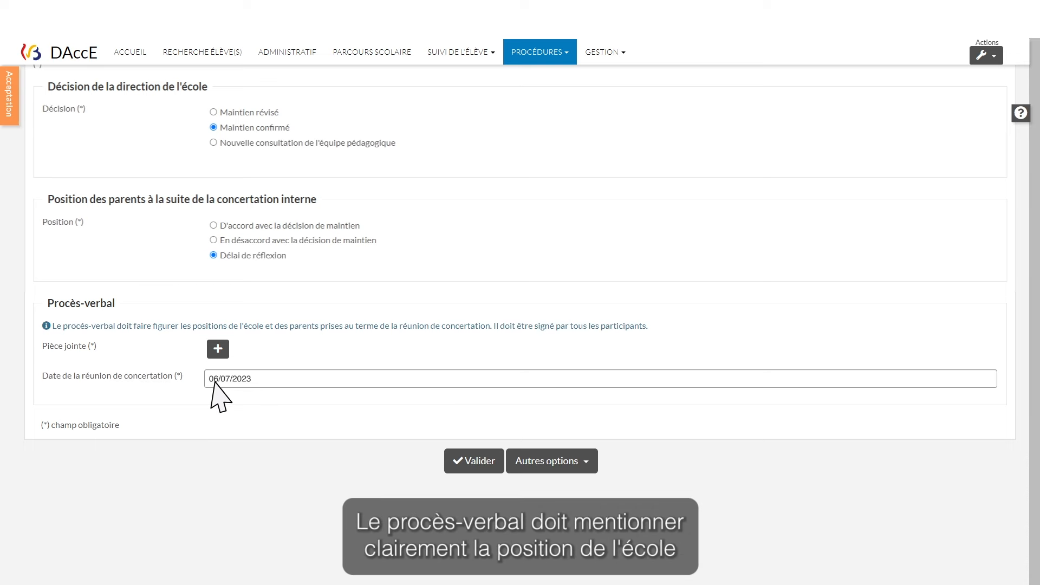
pyautogui.click(218, 349)
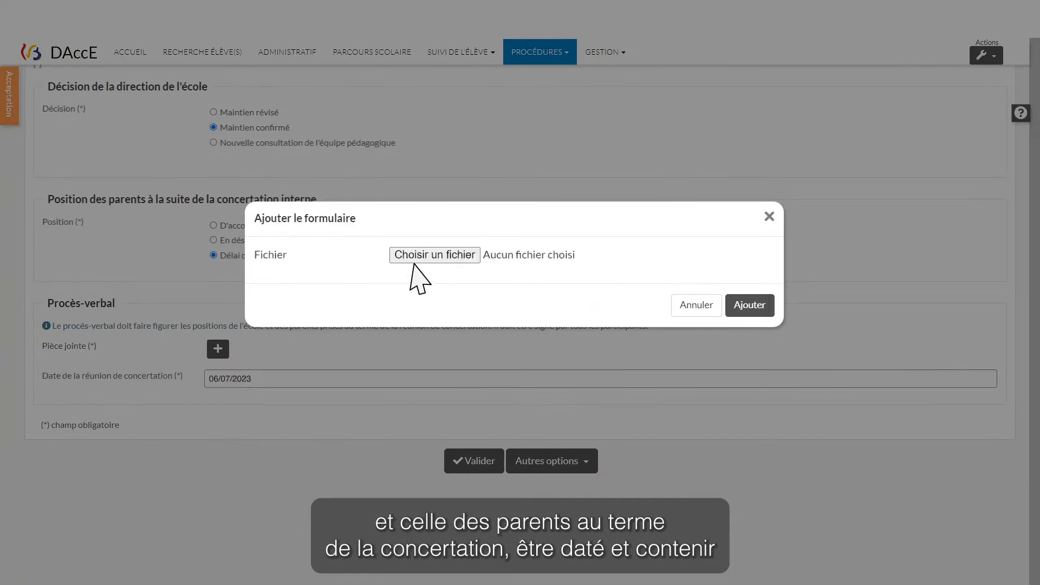
pyautogui.click(423, 258)
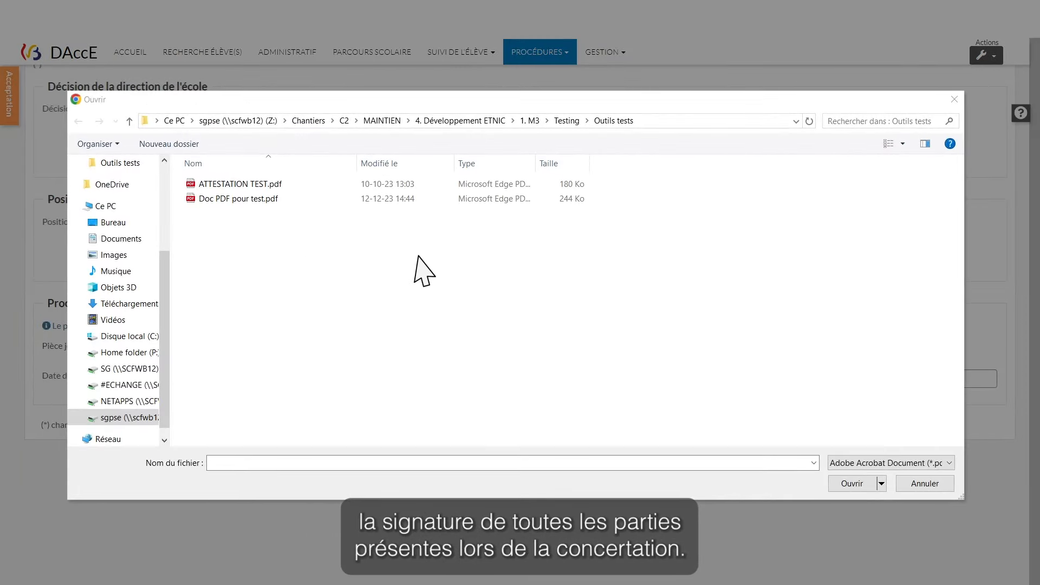
pyautogui.doubleClick(237, 198)
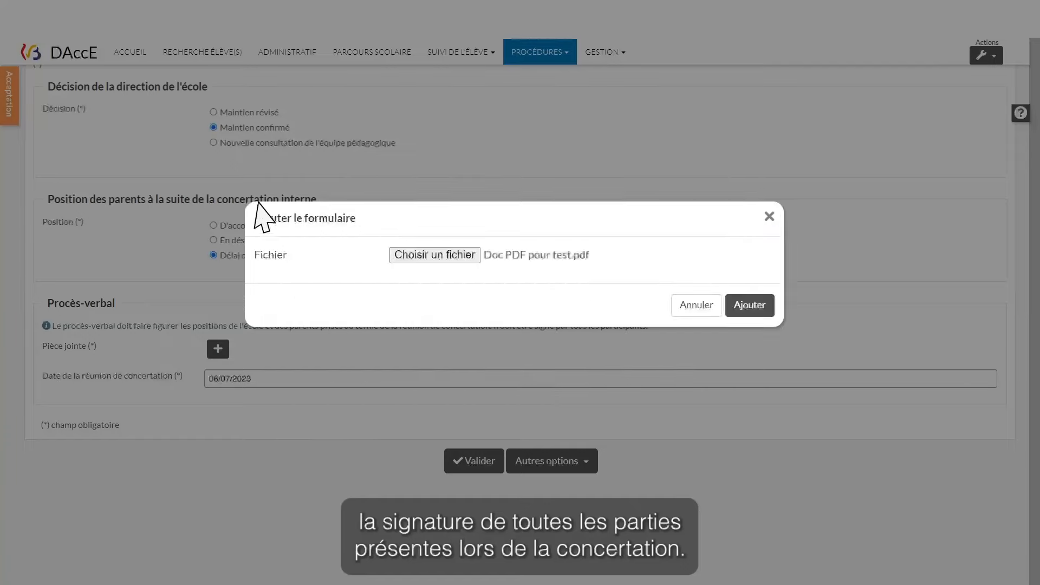
pyautogui.click(749, 305)
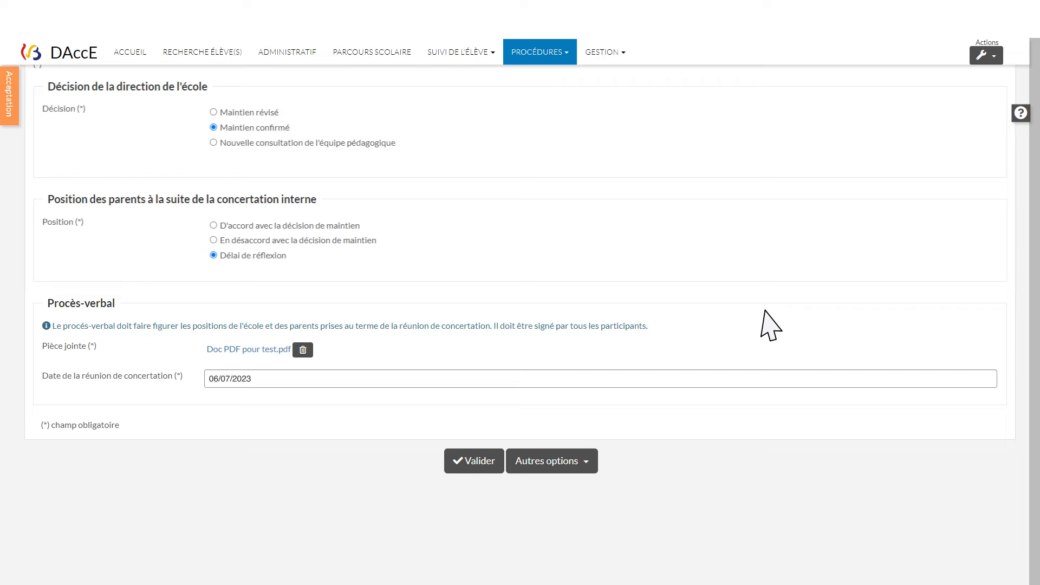
# Answer Non to the meeting question and attach 'Doc PDF pour test.pdf' as the procès-verbal
pyautogui.scroll(5, 771, 325)
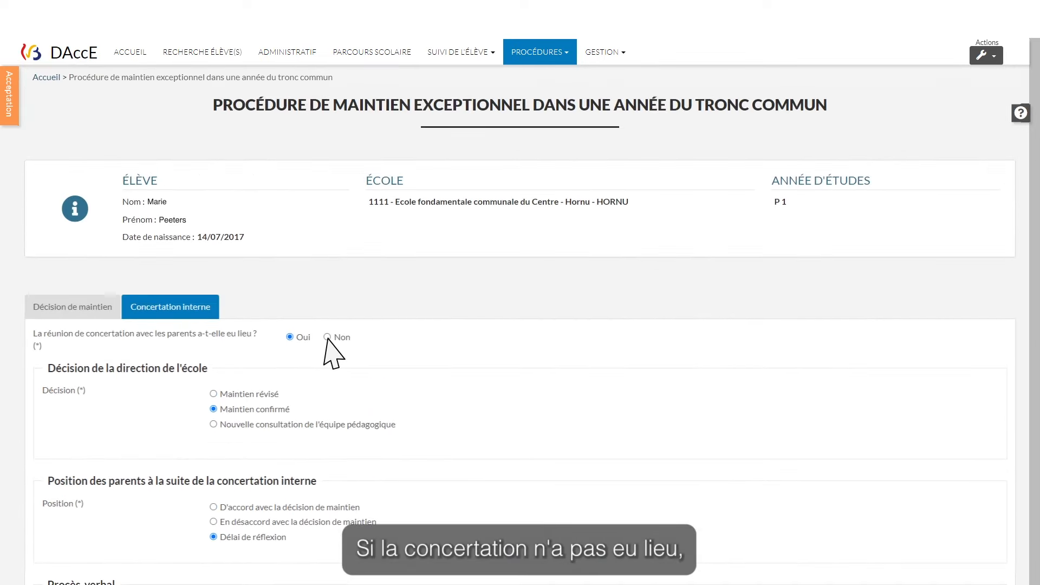
pyautogui.click(327, 337)
pyautogui.click(219, 414)
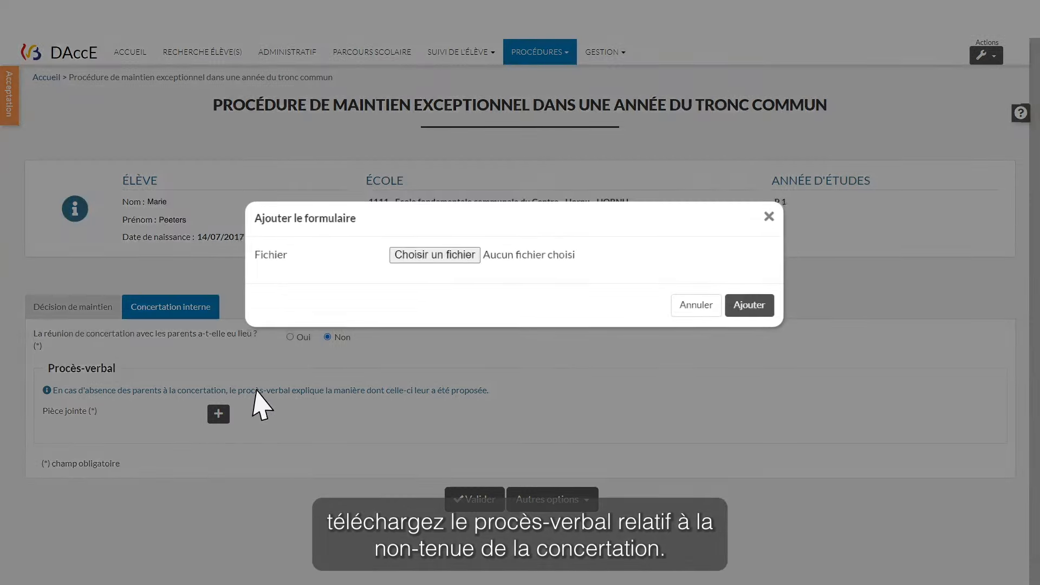
pyautogui.click(425, 257)
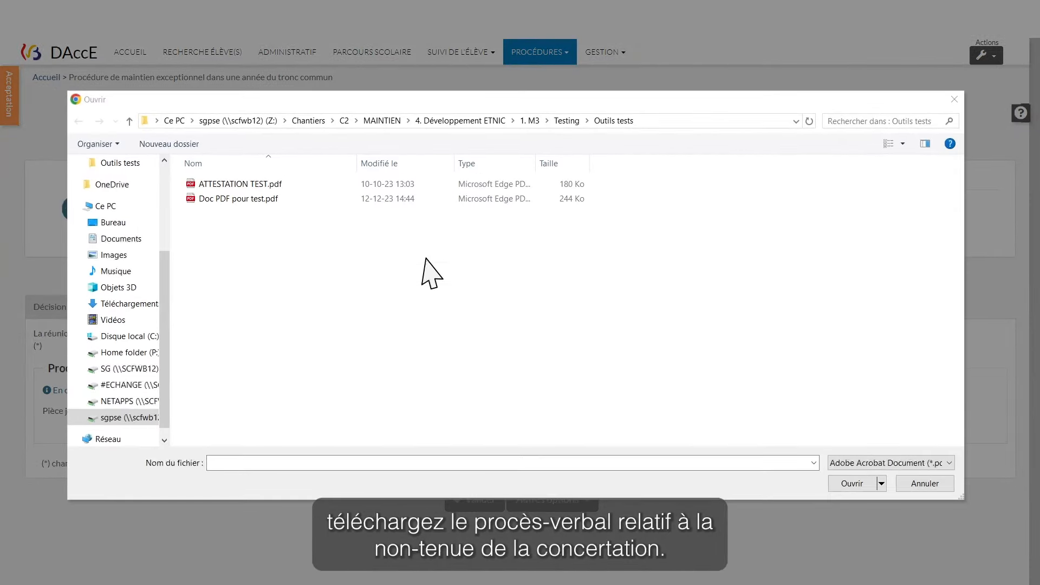
pyautogui.doubleClick(235, 198)
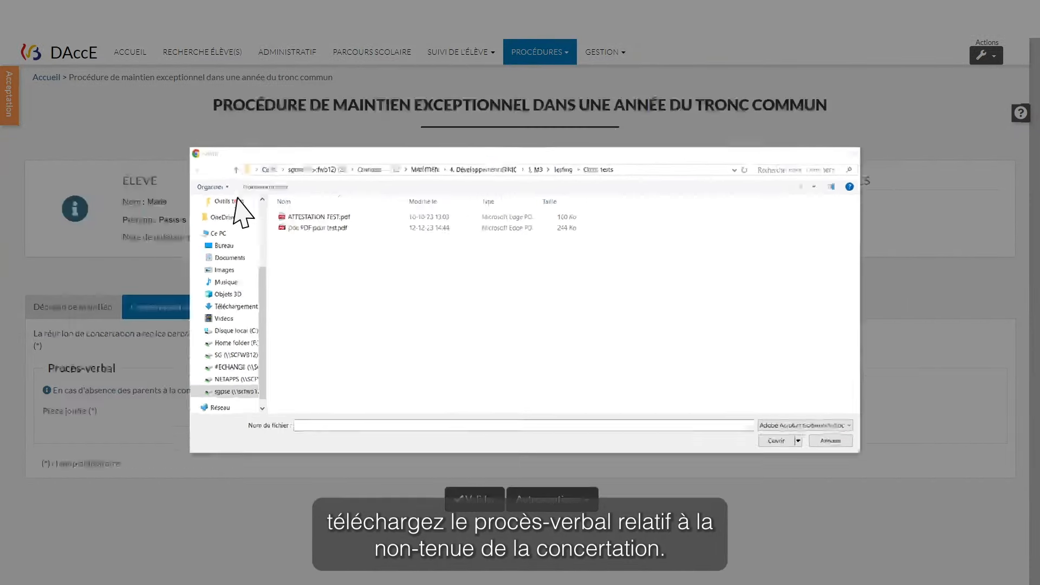
pyautogui.click(763, 306)
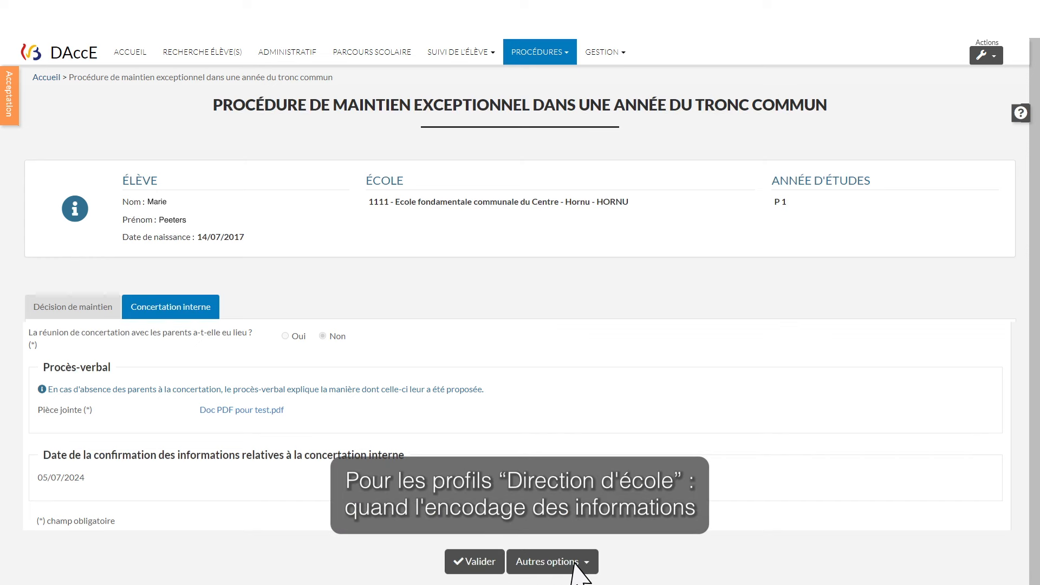
pyautogui.click(584, 564)
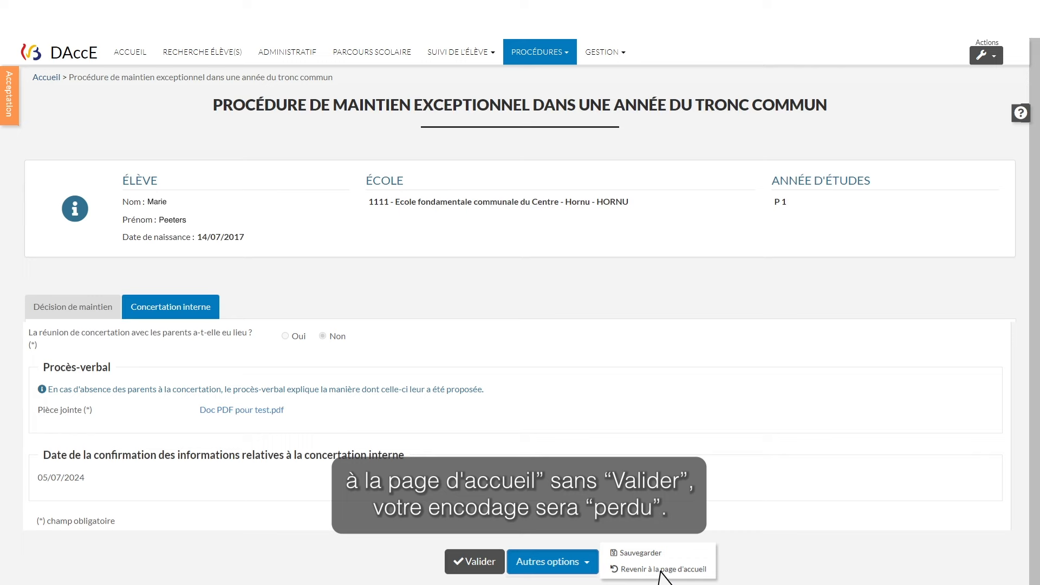
# Validate the concertation encoding, ticking the confirmation box and confirming the decision
pyautogui.click(484, 564)
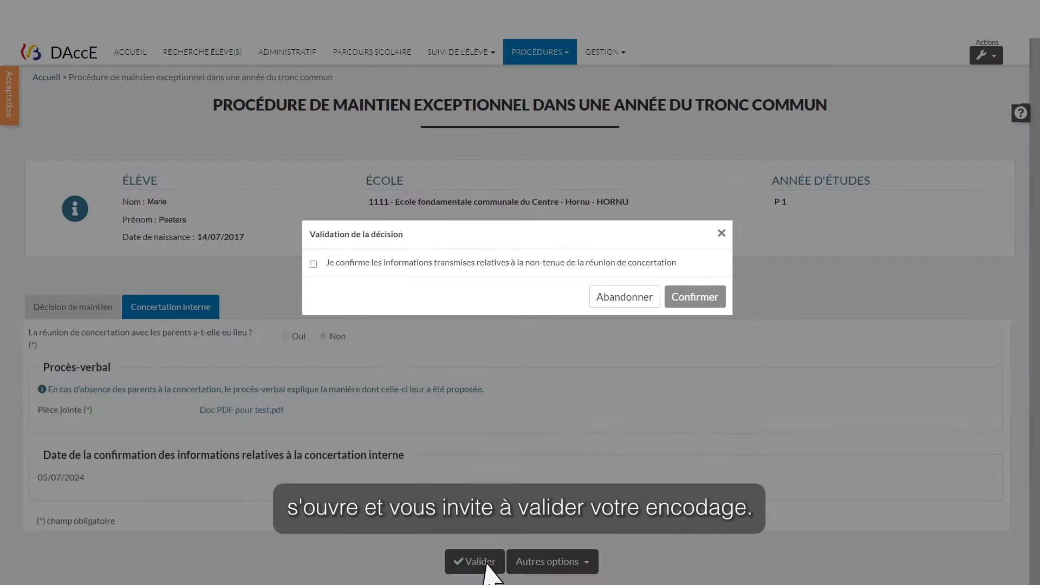
pyautogui.click(313, 265)
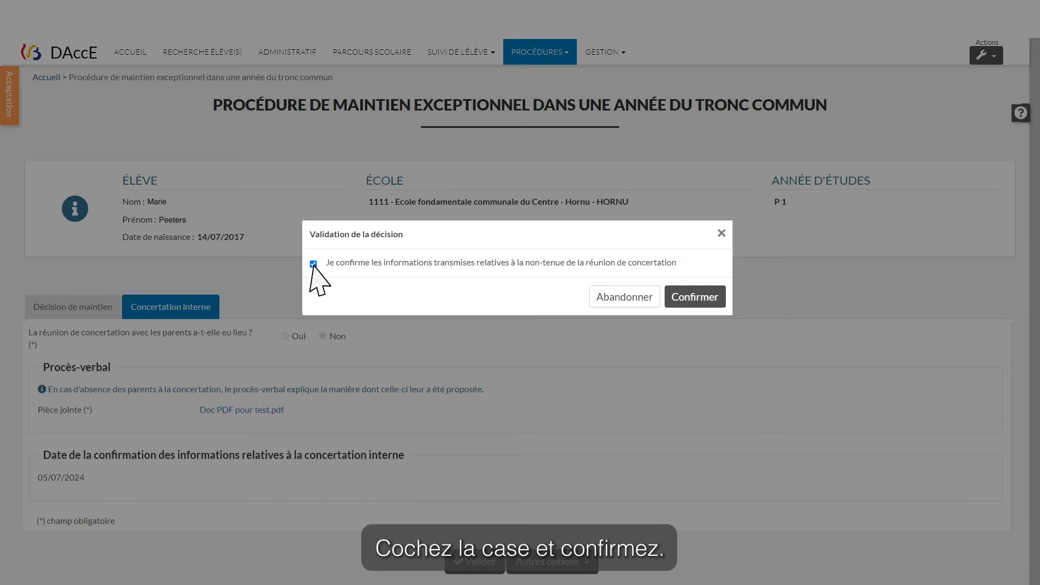
pyautogui.click(697, 299)
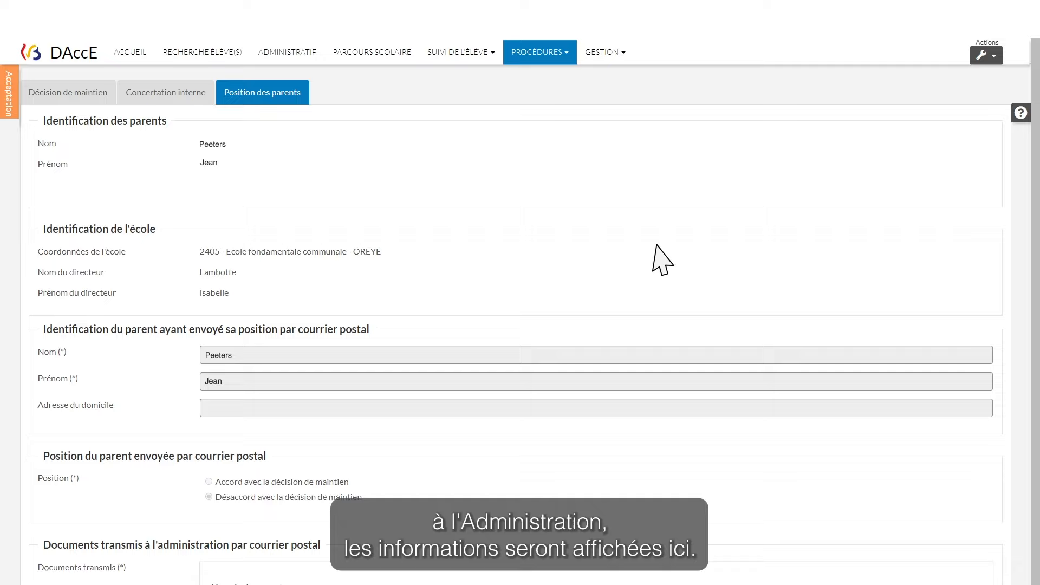
# Scroll through the Position des parents tab to review the parents' recorded agreement
pyautogui.scroll(-4, 661, 260)
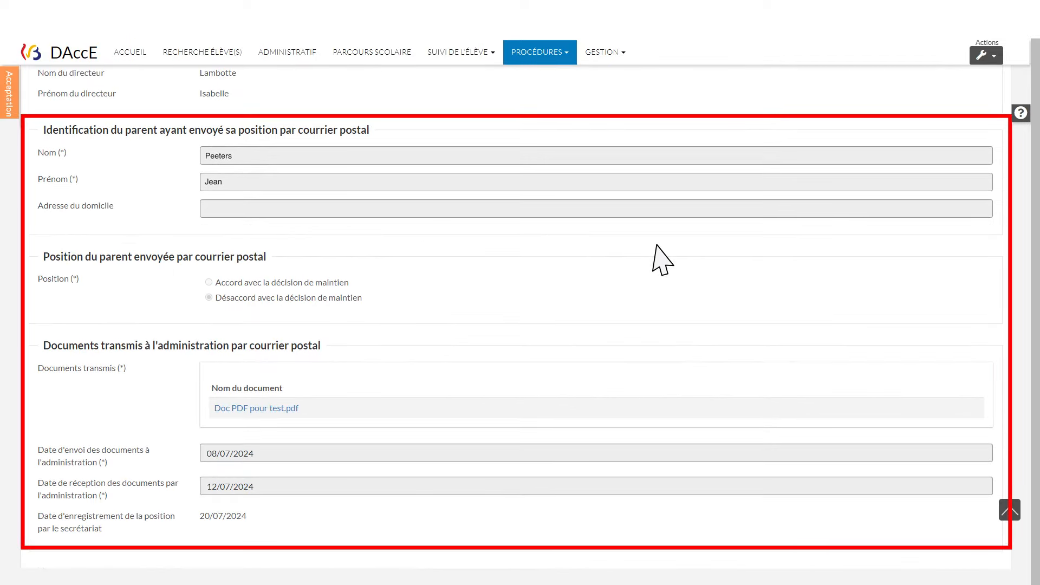
pyautogui.scroll(5, 661, 260)
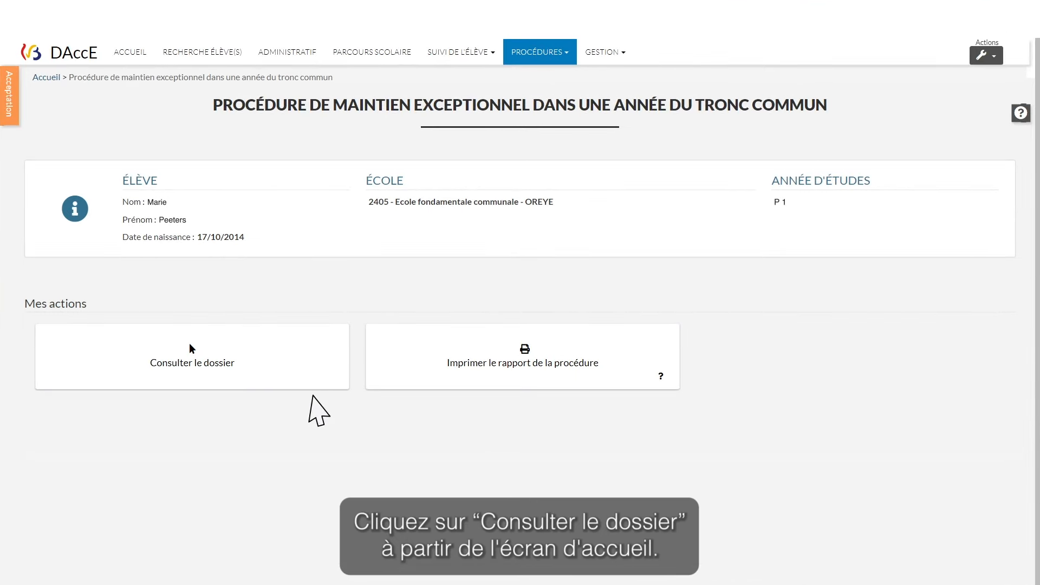
# Download the procedure report as procédure (8).zip, accepting the confidentiality notice
pyautogui.click(191, 345)
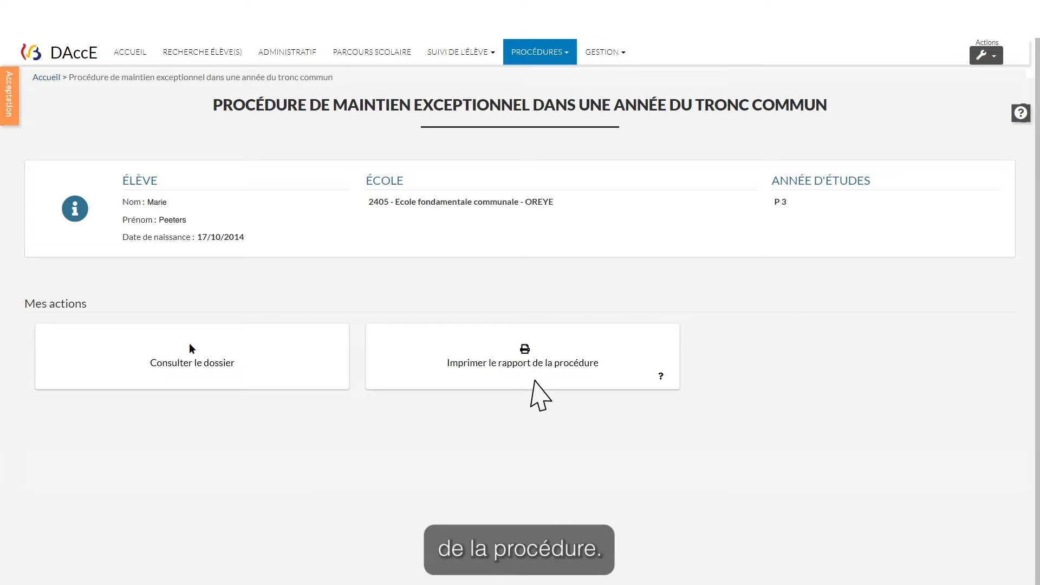
pyautogui.click(532, 381)
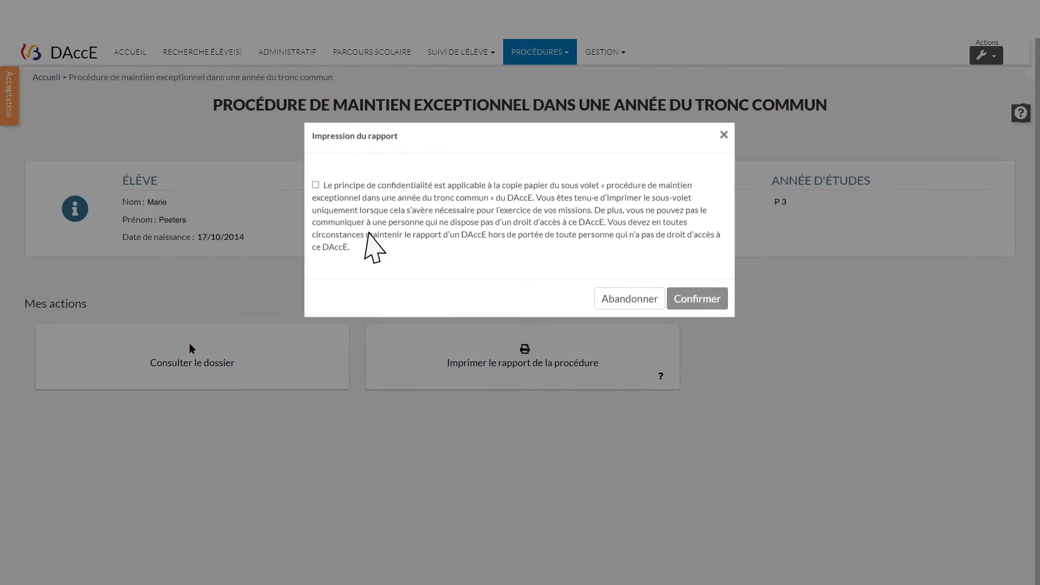
pyautogui.click(316, 185)
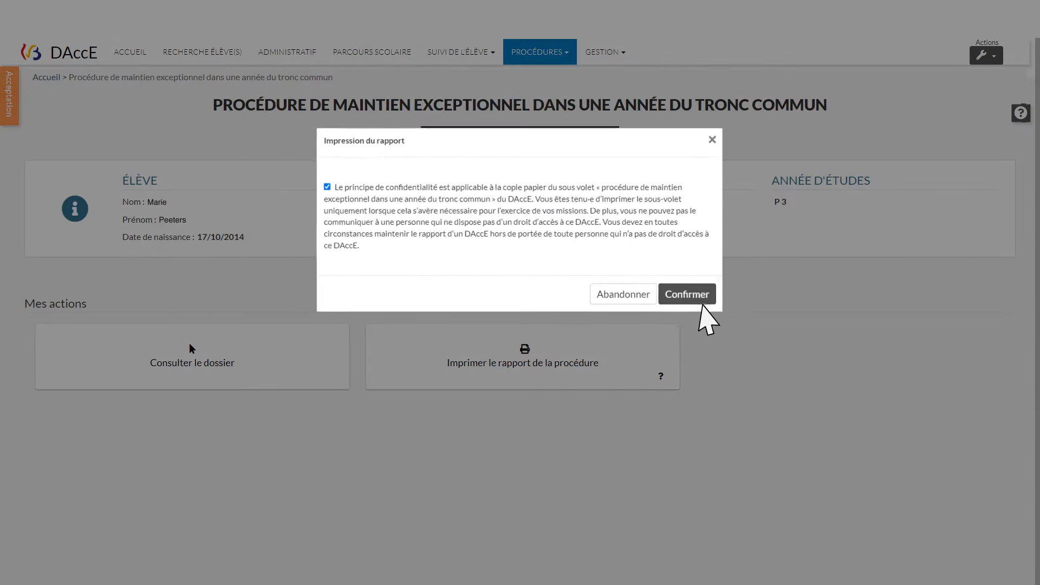
pyautogui.click(697, 299)
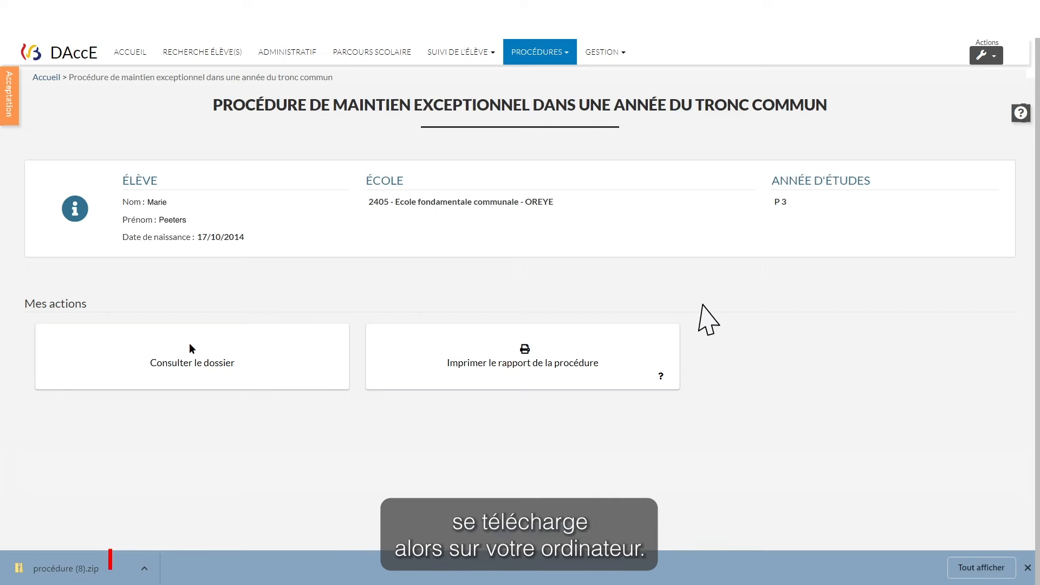